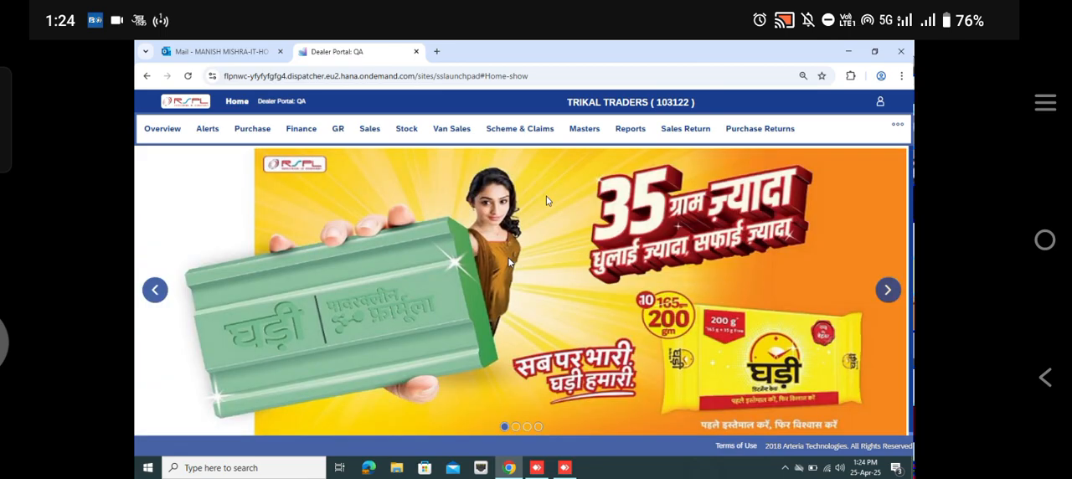
# Step: Open the Sales Invoice Create form from the sales functions
pyautogui.click(375, 135)
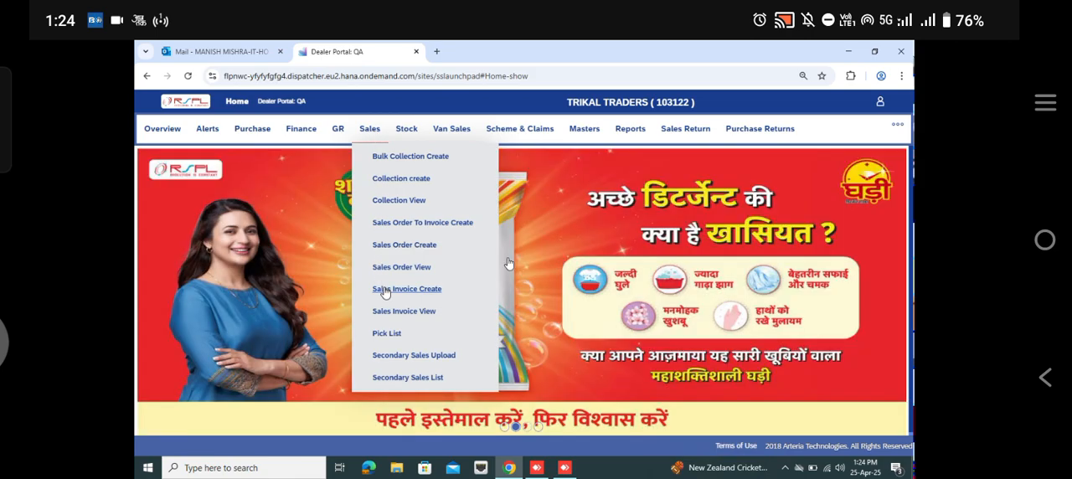
pyautogui.click(384, 289)
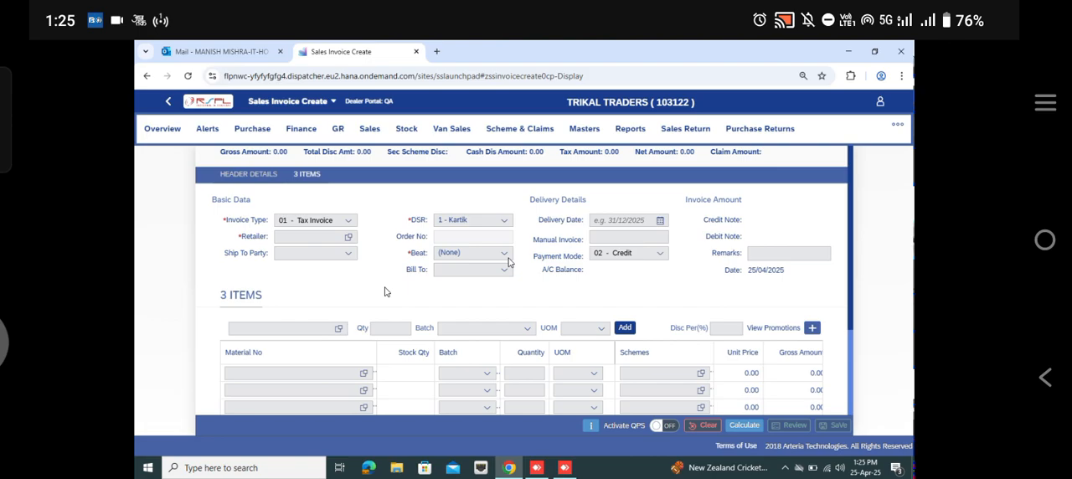
pyautogui.click(323, 327)
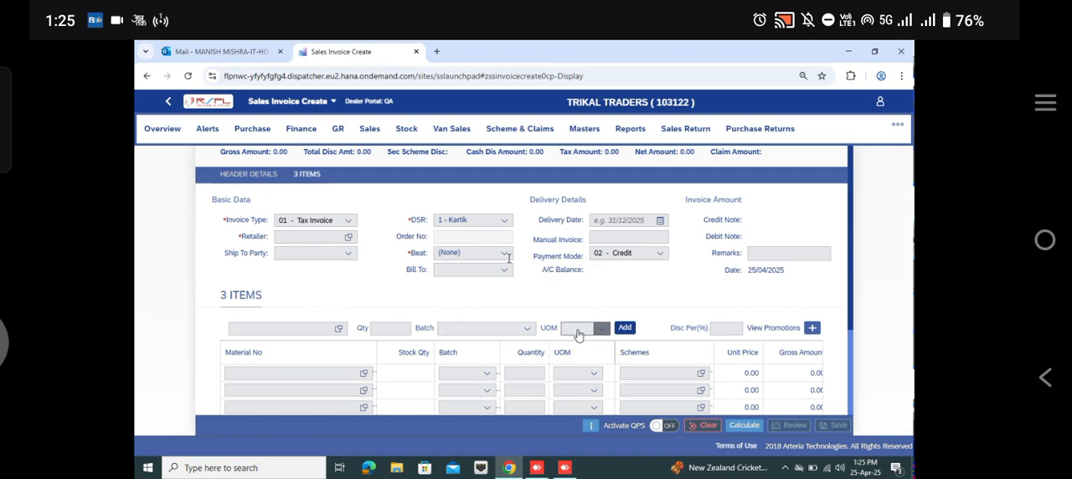
# Step: Review the promotion schemes available for the invoice and close the list
pyautogui.click(762, 331)
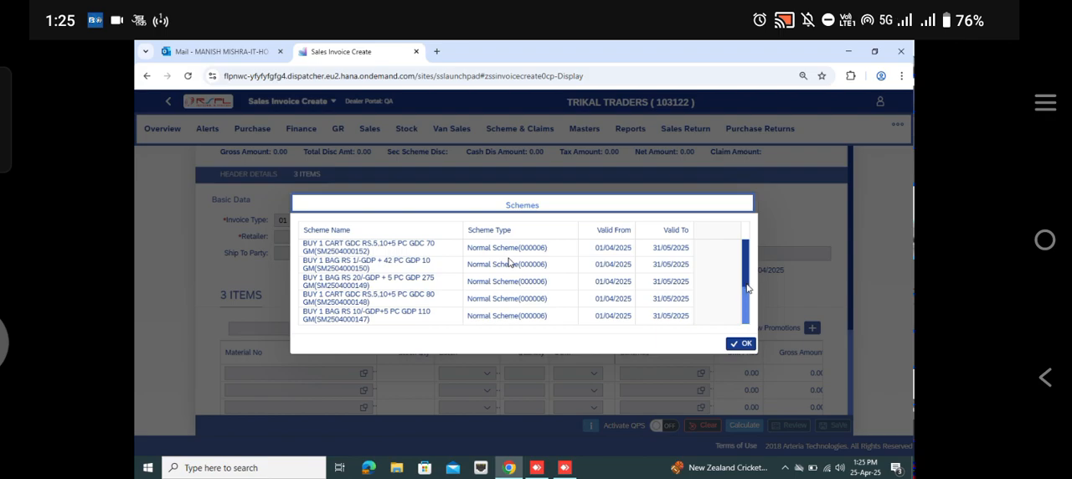
pyautogui.click(744, 344)
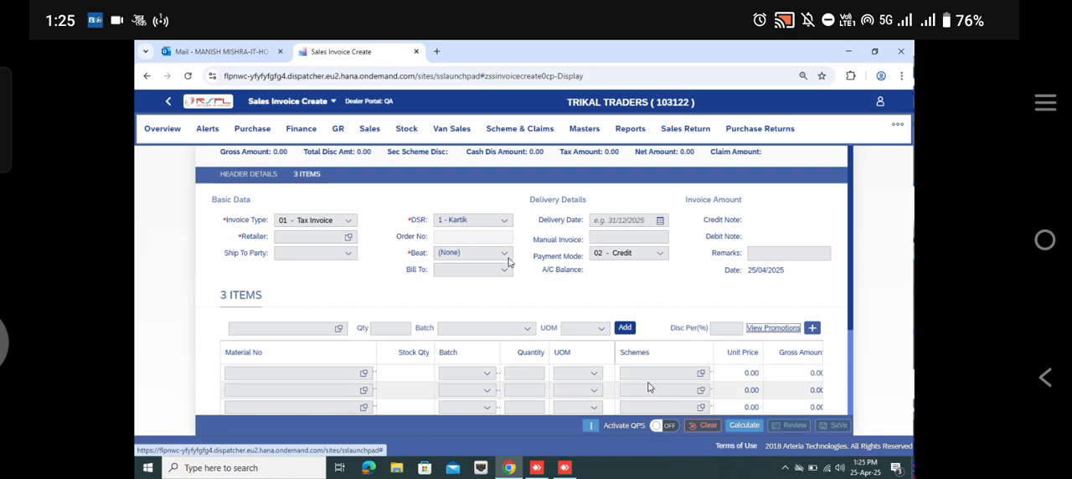
pyautogui.click(591, 427)
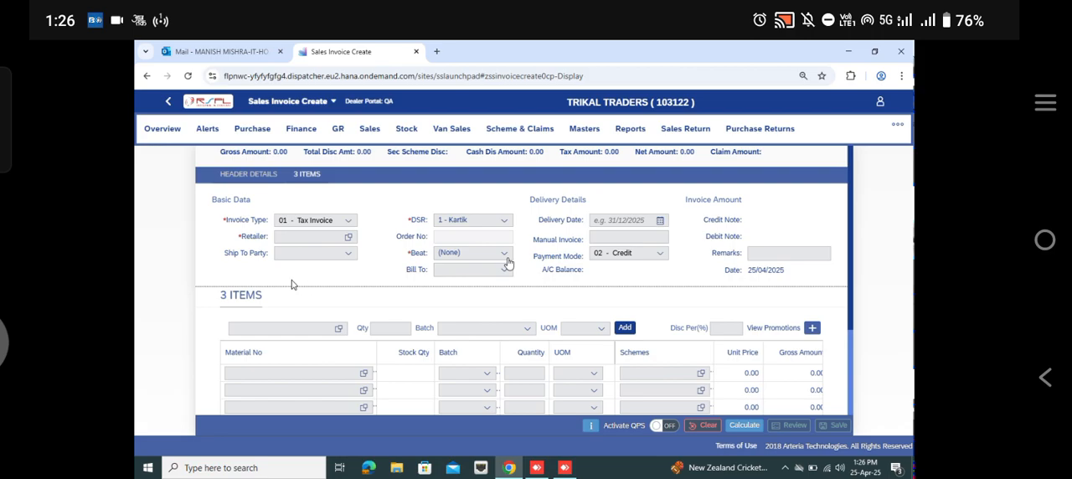
pyautogui.click(301, 240)
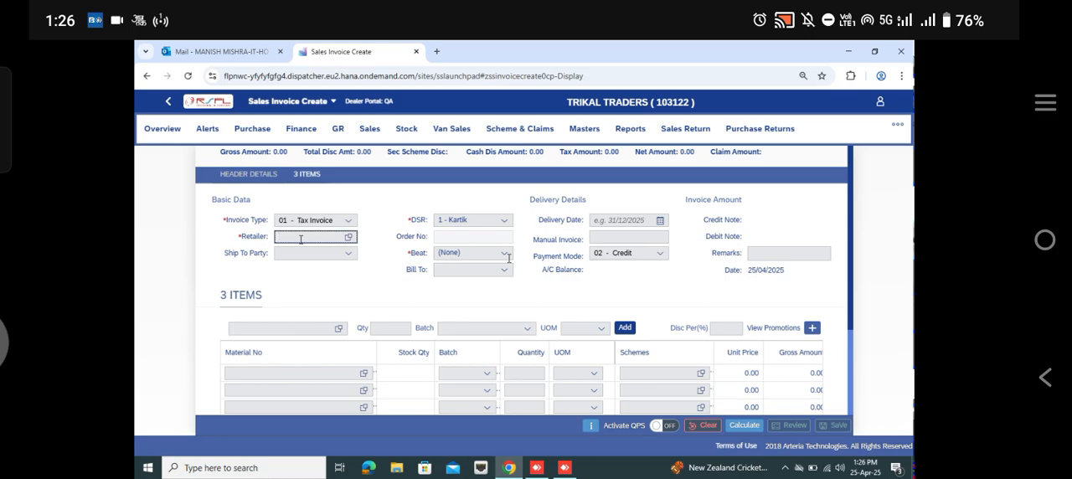
pyautogui.write('JU')
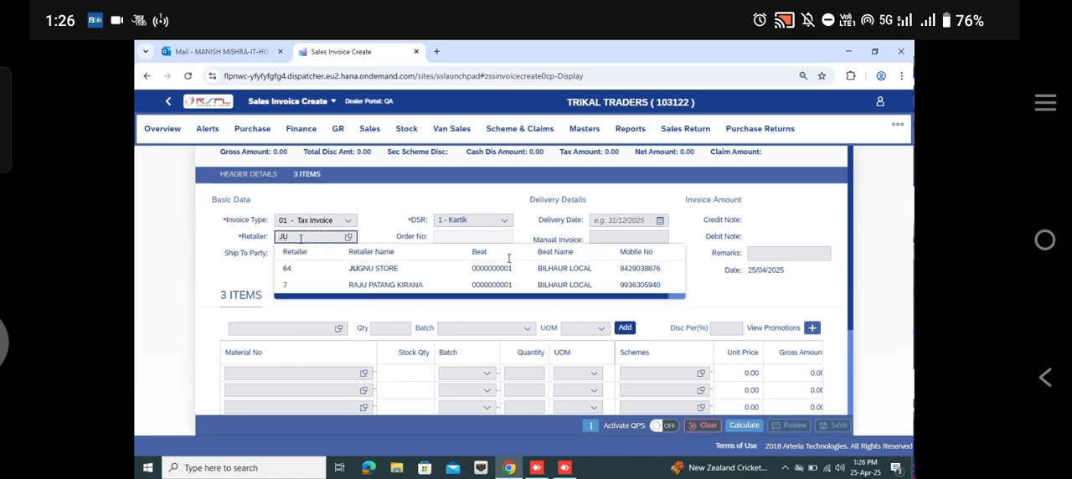
pyautogui.write('G')
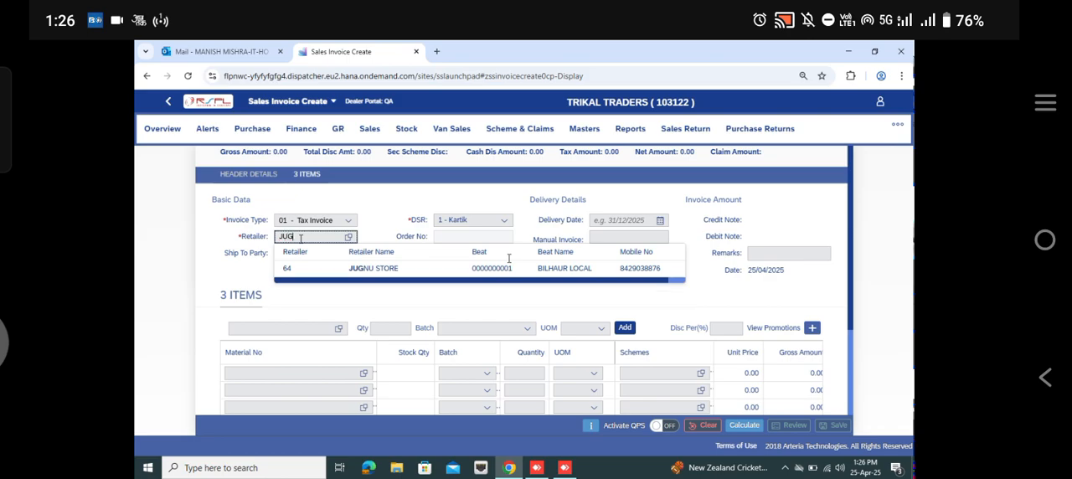
pyautogui.press('BackSpace')
pyautogui.press('BackSpace')
pyautogui.press('BackSpace')
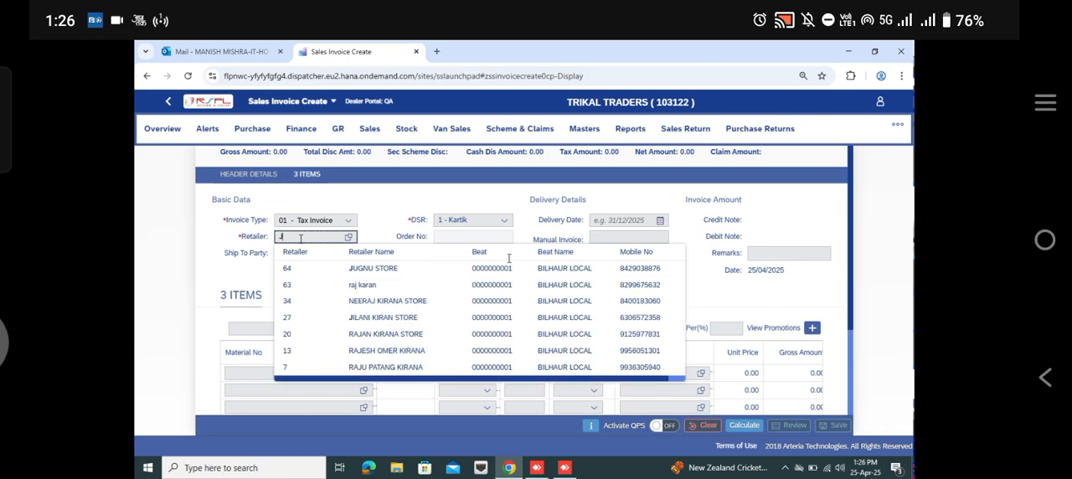
# Step: Search the channel partners for the name *JUGNU* and select JUGNU STORE as the invoice's retailer
pyautogui.click(347, 243)
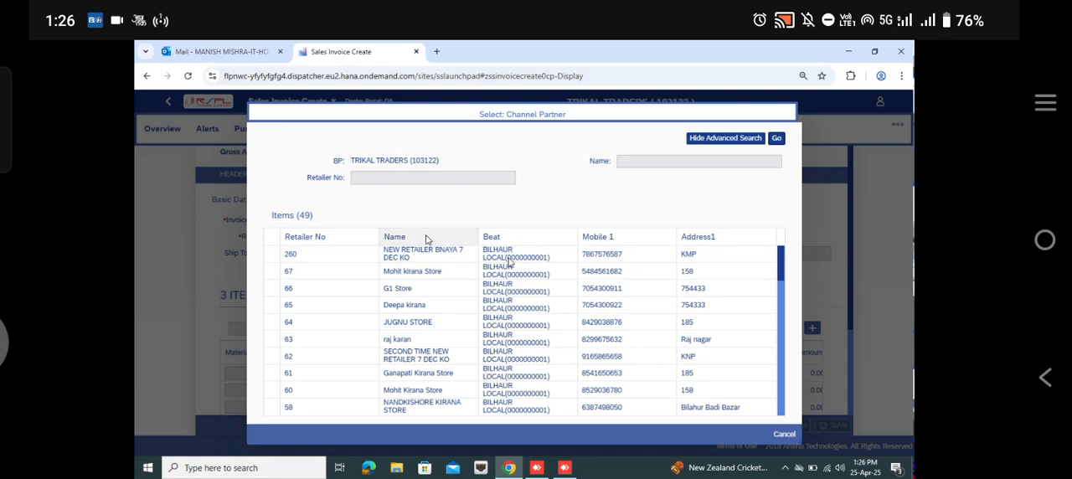
pyautogui.click(620, 162)
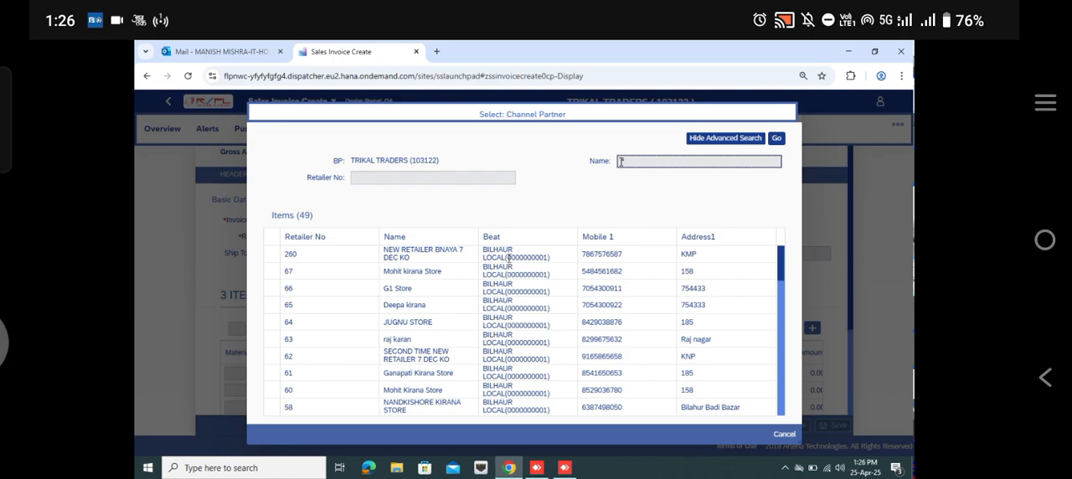
pyautogui.write('JUGNU*')
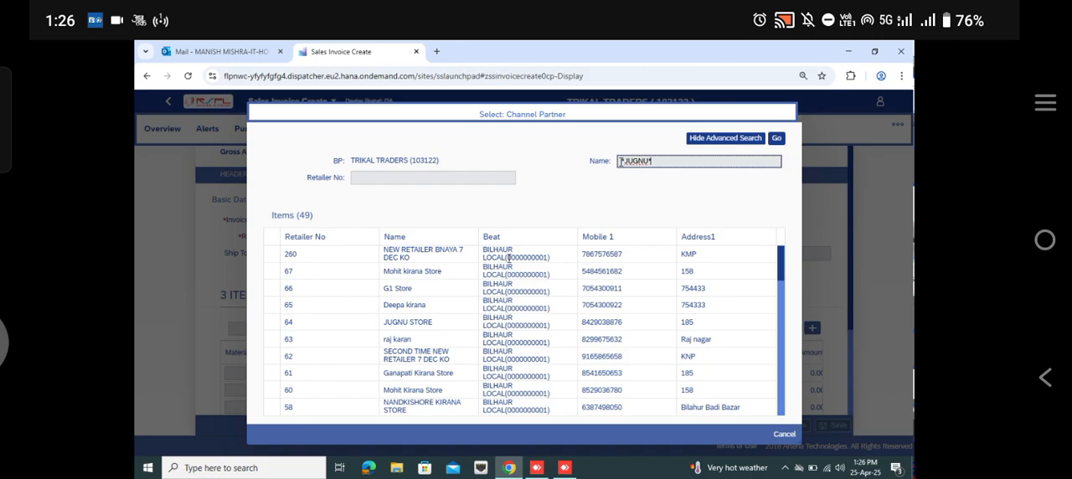
pyautogui.press('Return')
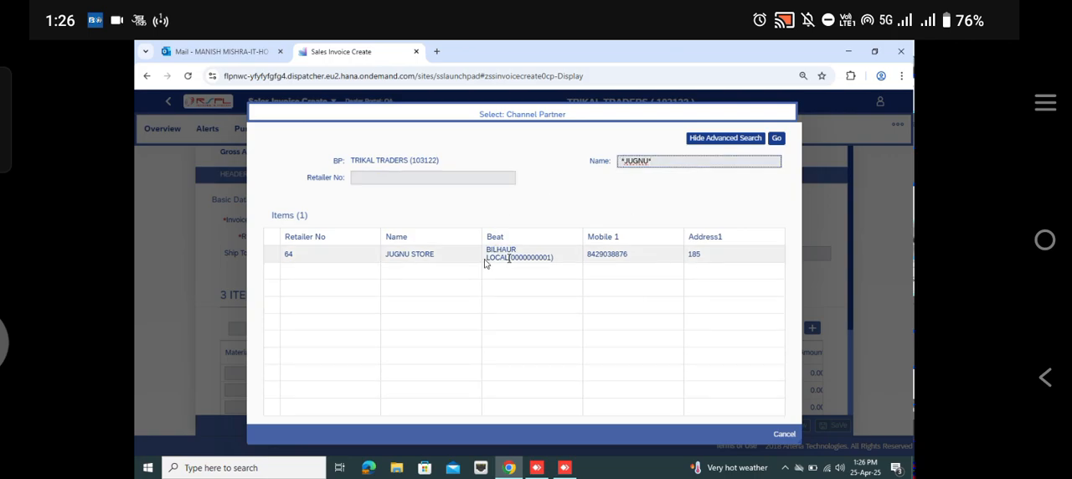
pyautogui.click(478, 261)
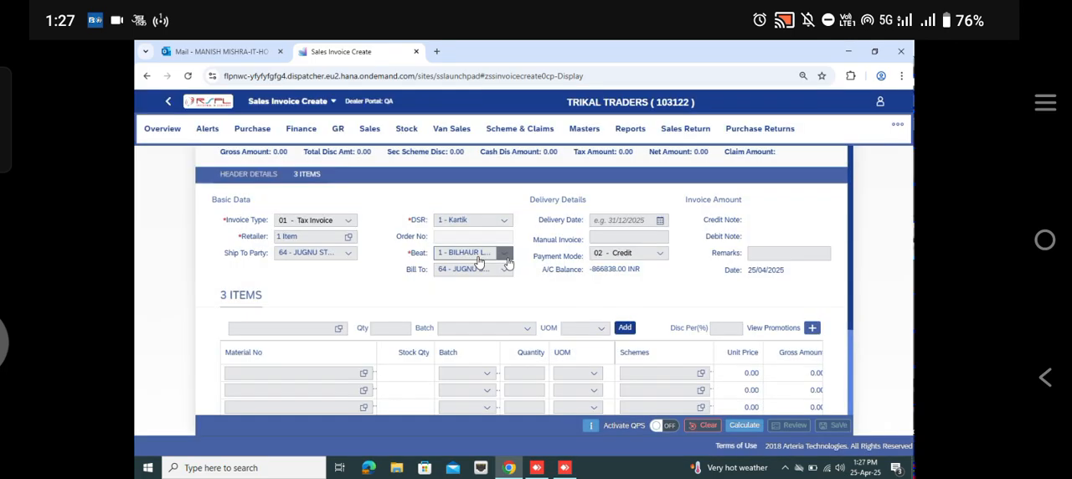
pyautogui.click(258, 331)
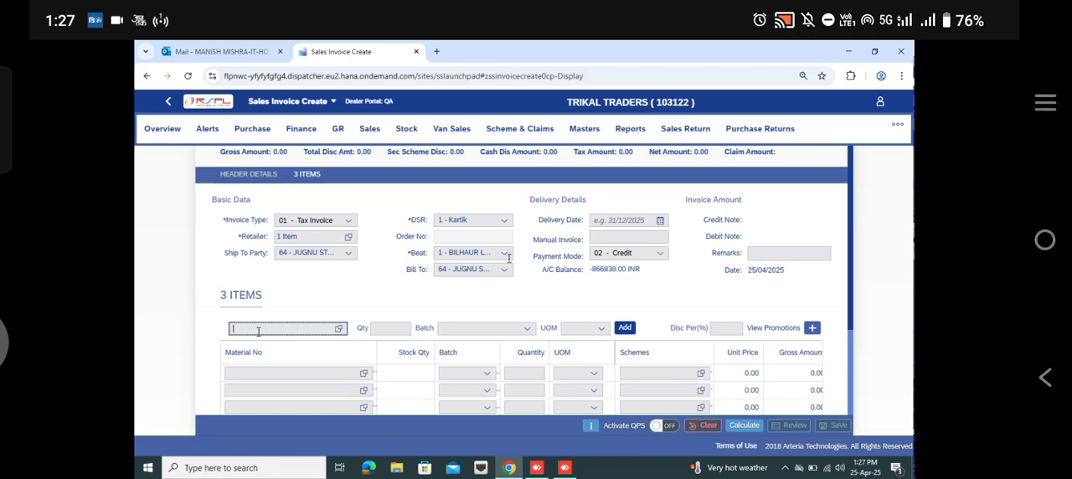
pyautogui.write('GDC')
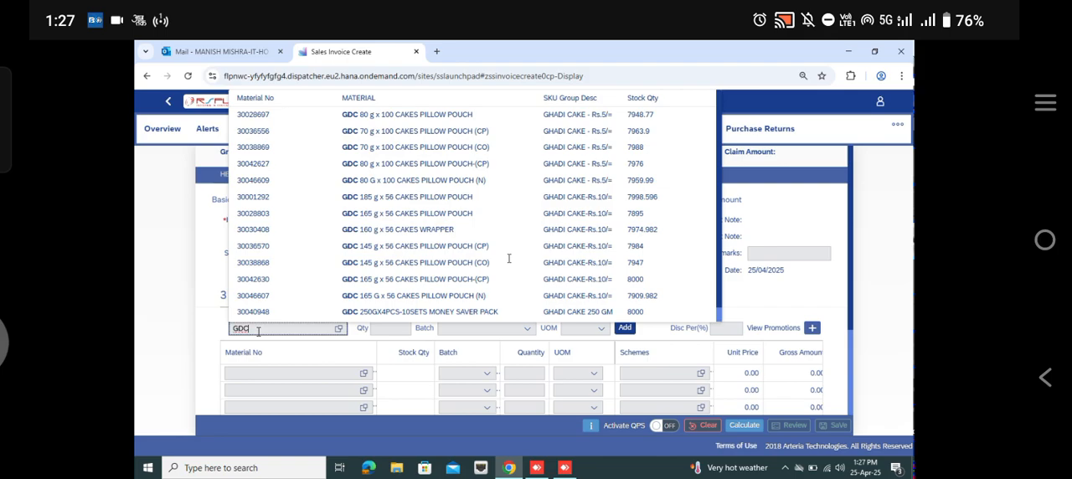
pyautogui.press('BackSpace')
pyautogui.write('P')
pyautogui.press('BackSpace')
pyautogui.press('BackSpace')
pyautogui.press('BackSpace')
pyautogui.write('3')
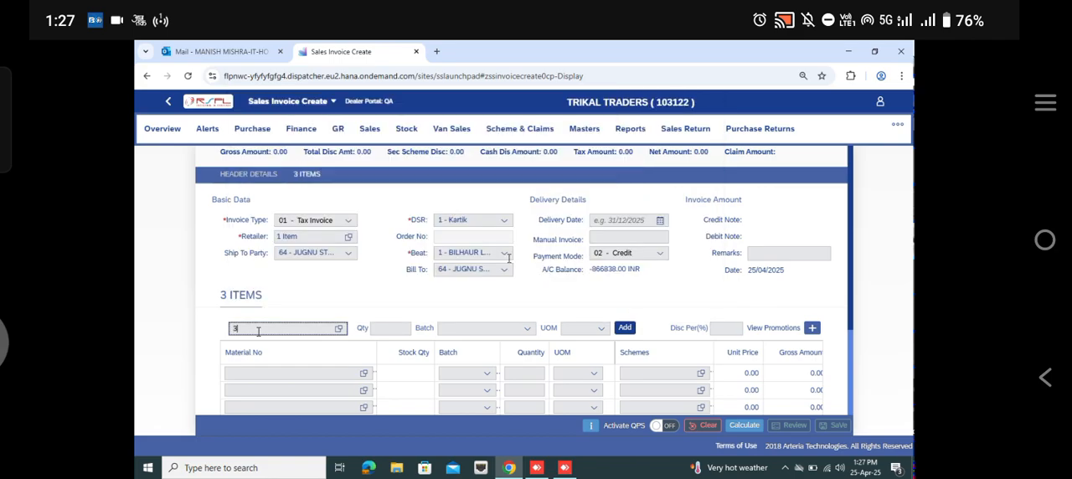
pyautogui.write('00013')
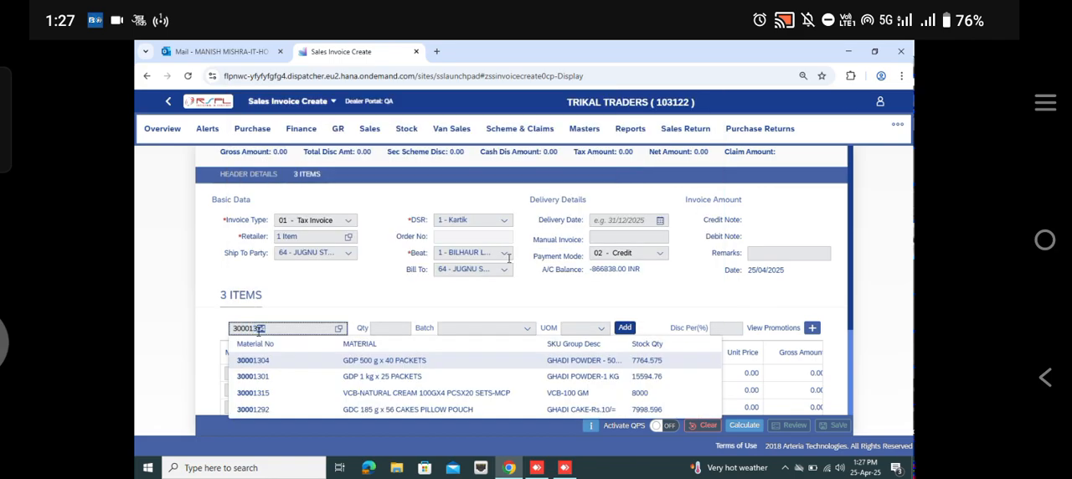
pyautogui.write('01')
pyautogui.press('BackSpace')
pyautogui.press('BackSpace')
pyautogui.press('BackSpace')
pyautogui.press('BackSpace')
pyautogui.press('BackSpace')
pyautogui.press('BackSpace')
pyautogui.press('BackSpace')
pyautogui.press('BackSpace')
# Step: Search the item entry for RS.5 and choose material 30028697, GDC 80 g x 100 CAKES PILLOW POUCH
pyautogui.write('R')
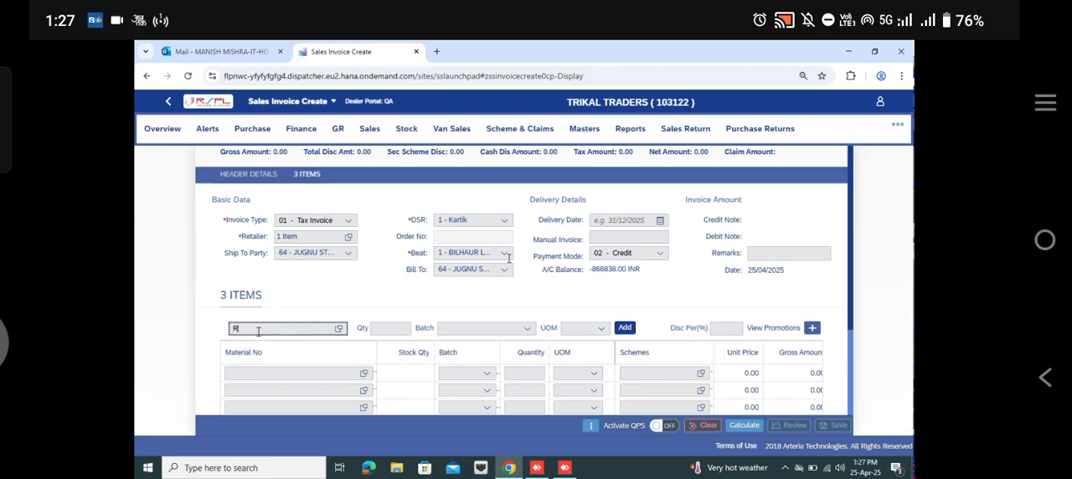
pyautogui.write('S.5')
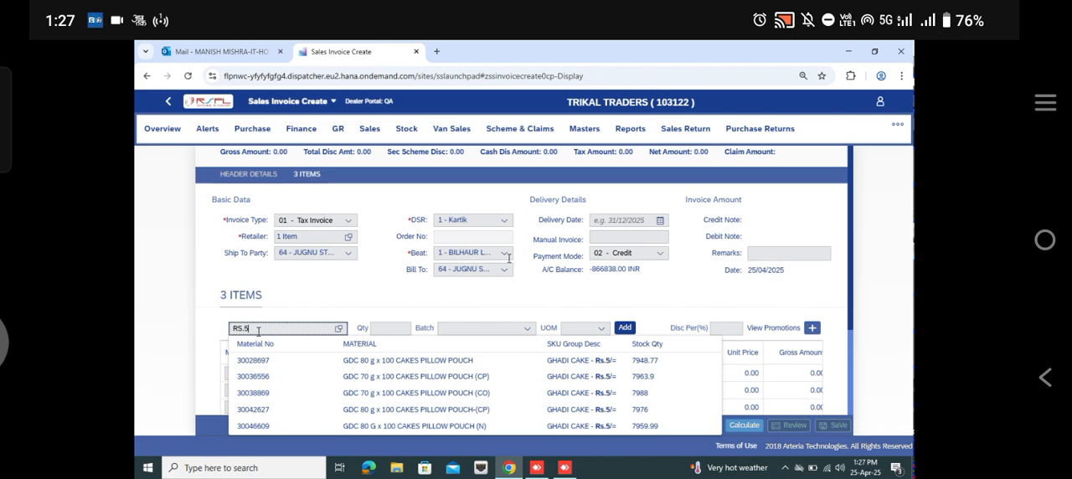
pyautogui.press('Down')
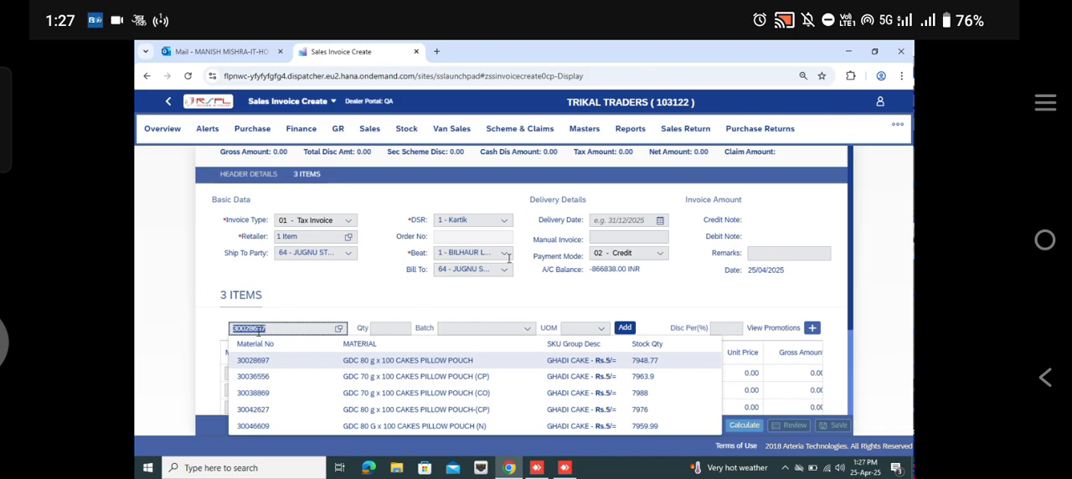
pyautogui.press('Tab')
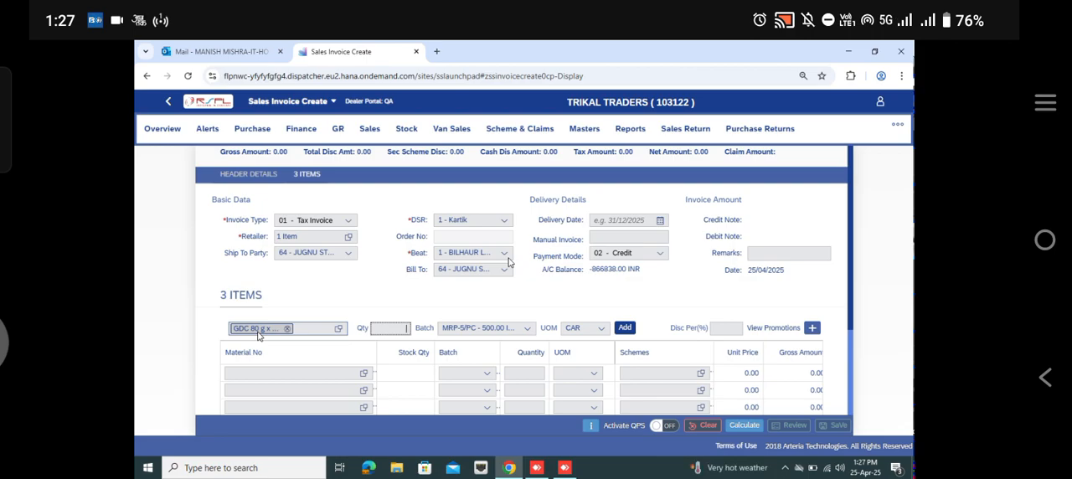
# Step: Set the item quantity to 10 with CAR as the unit and add it to the invoice items
pyautogui.write('0')
pyautogui.press('Tab')
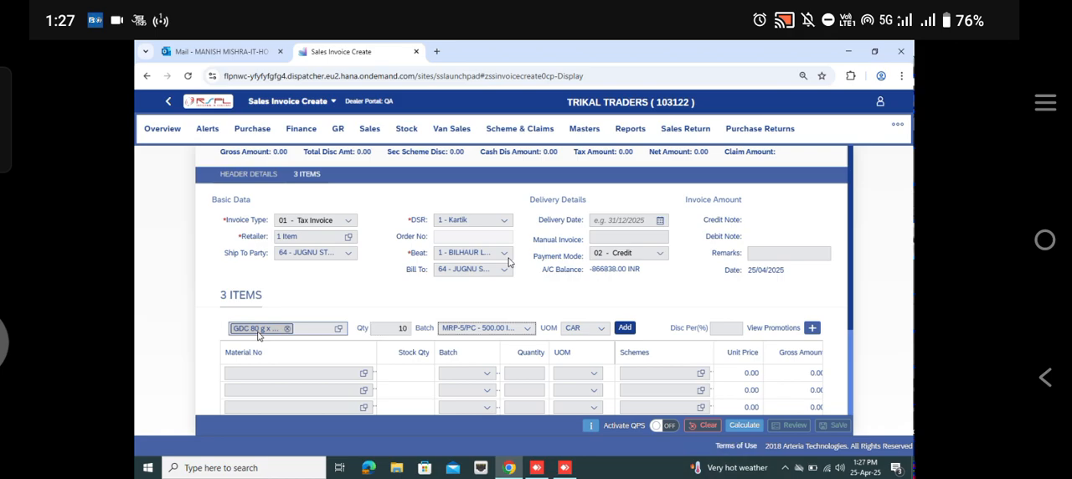
pyautogui.press('Tab')
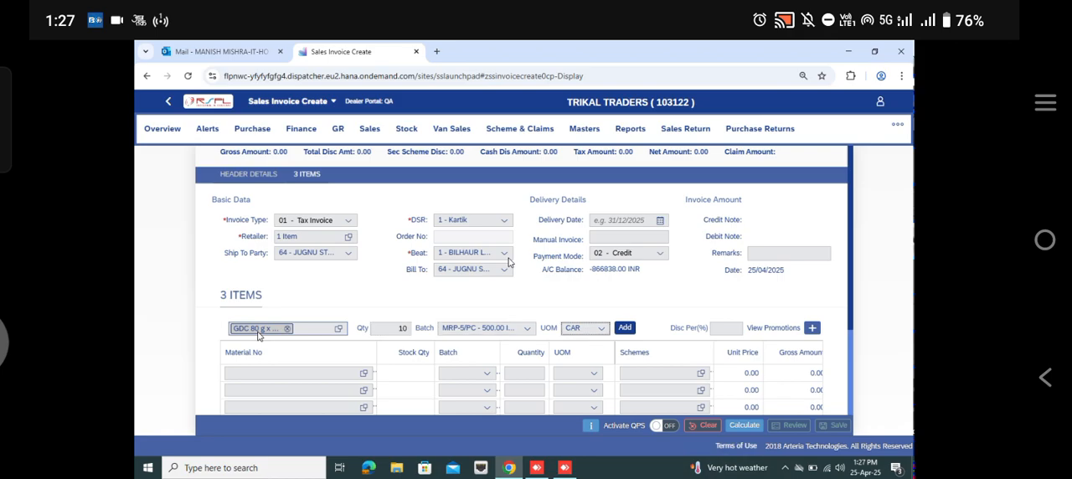
pyautogui.press('Down')
pyautogui.press('Up')
pyautogui.press('Tab')
pyautogui.press('Return')
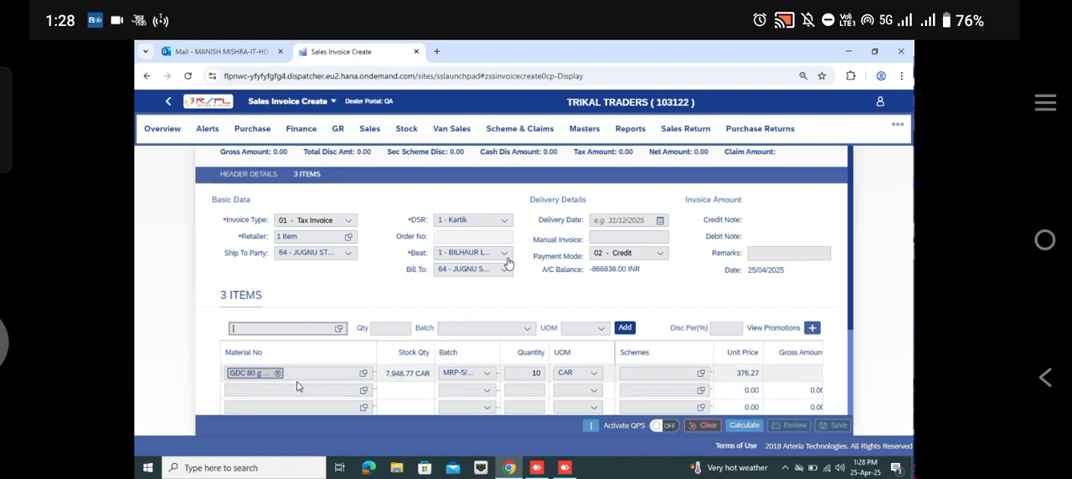
# Step: Enter GDP 1 kg x 25 PACKETS as the material in the second item row
pyautogui.click(259, 385)
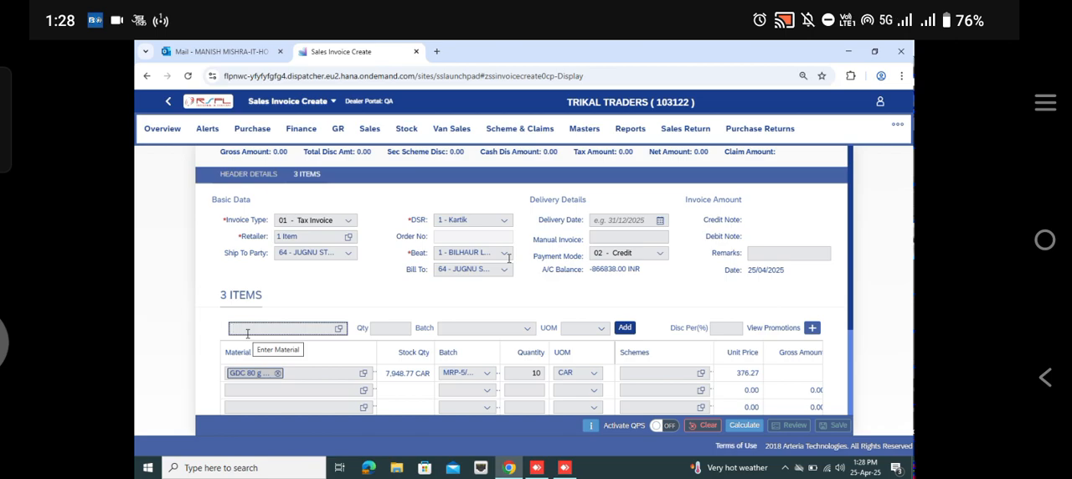
pyautogui.click(242, 391)
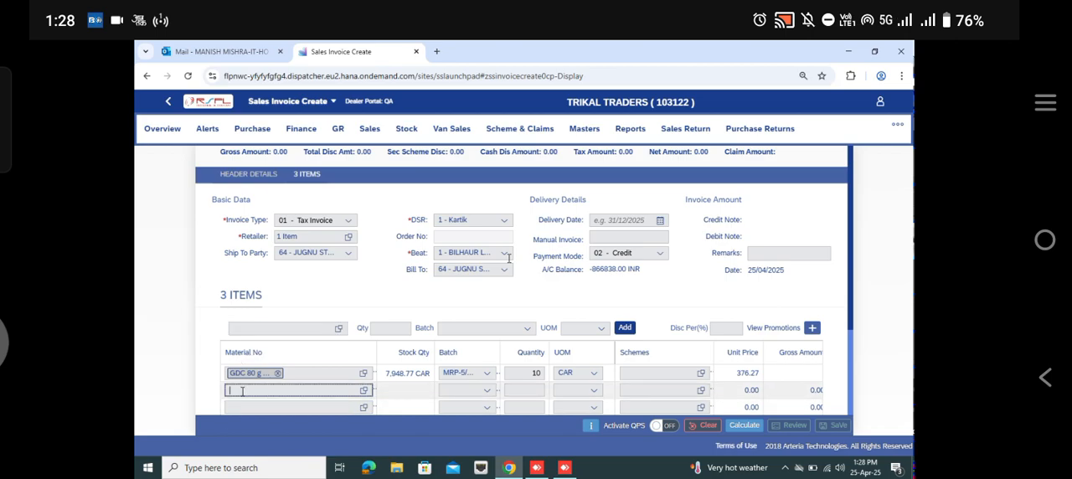
pyautogui.write('GP')
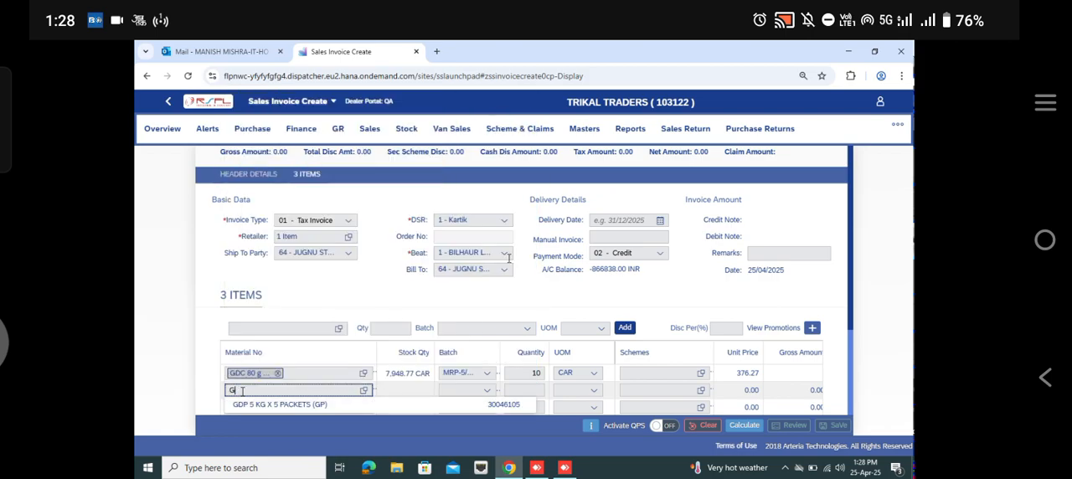
pyautogui.press('BackSpace')
pyautogui.write('DP')
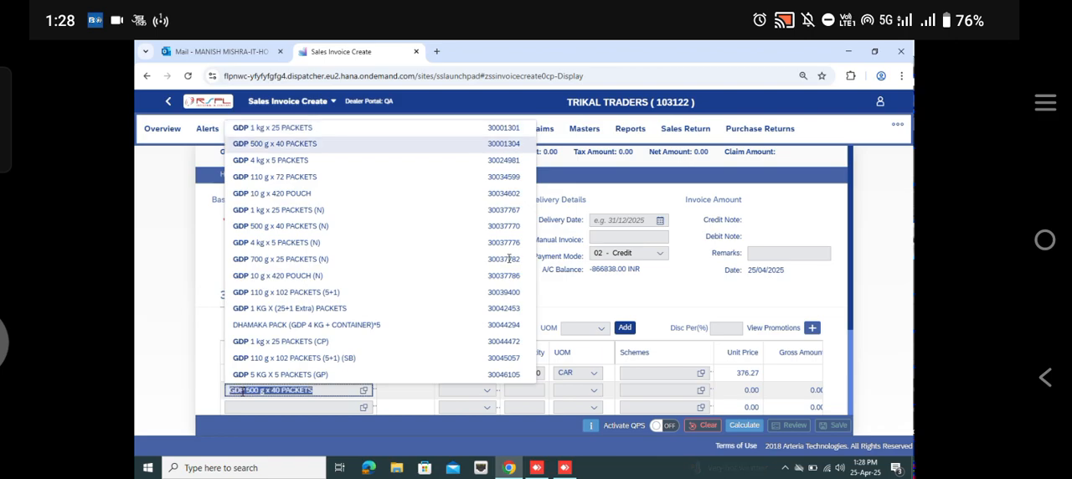
pyautogui.press('BackSpace')
pyautogui.press('BackSpace')
pyautogui.press('BackSpace')
pyautogui.press('BackSpace')
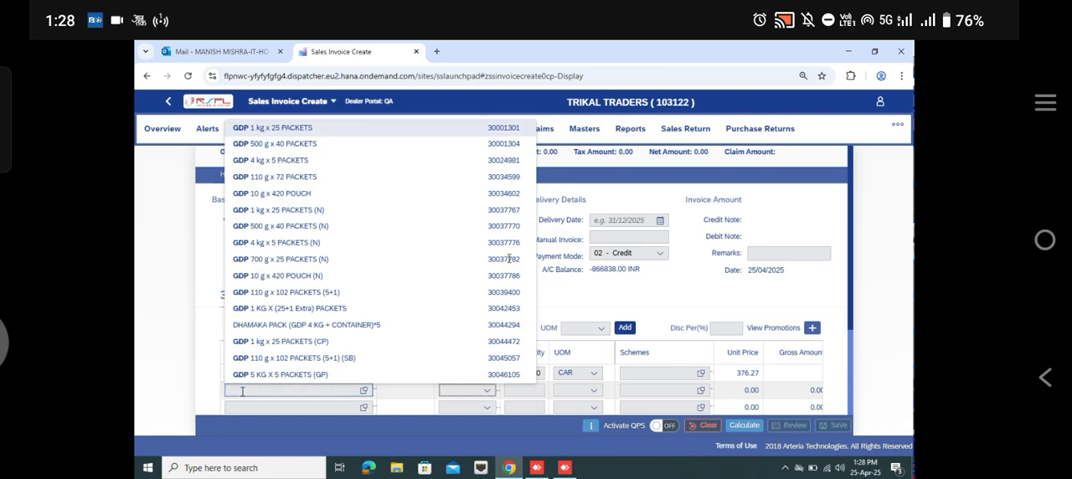
pyautogui.press('Return')
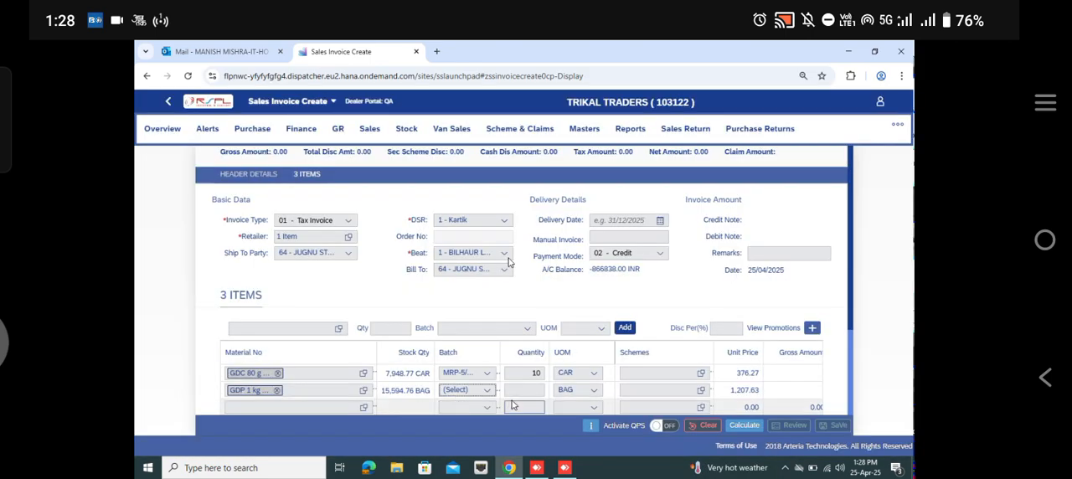
# Step: Set the GDP 1 kg item's quantity to 10 and calculate the invoice
pyautogui.click(522, 389)
pyautogui.write('10')
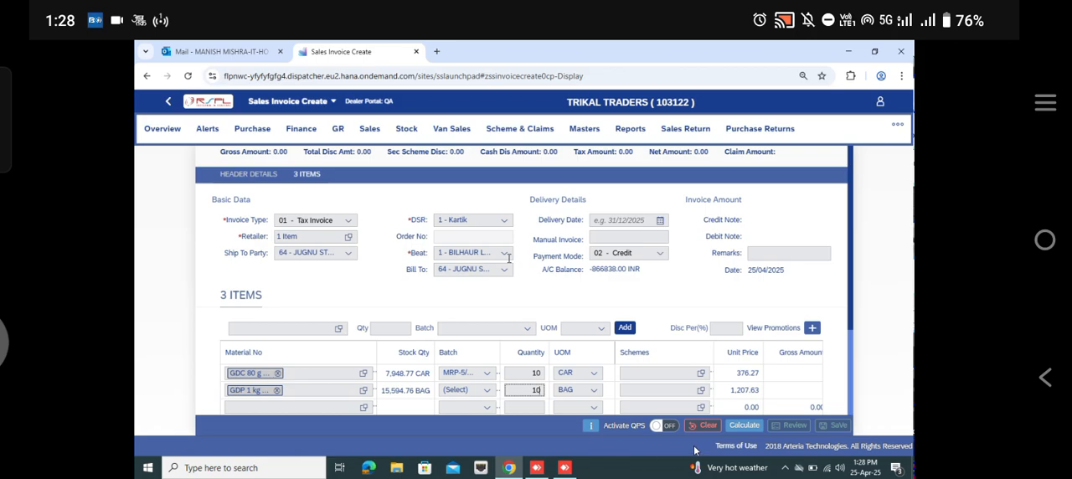
pyautogui.click(741, 426)
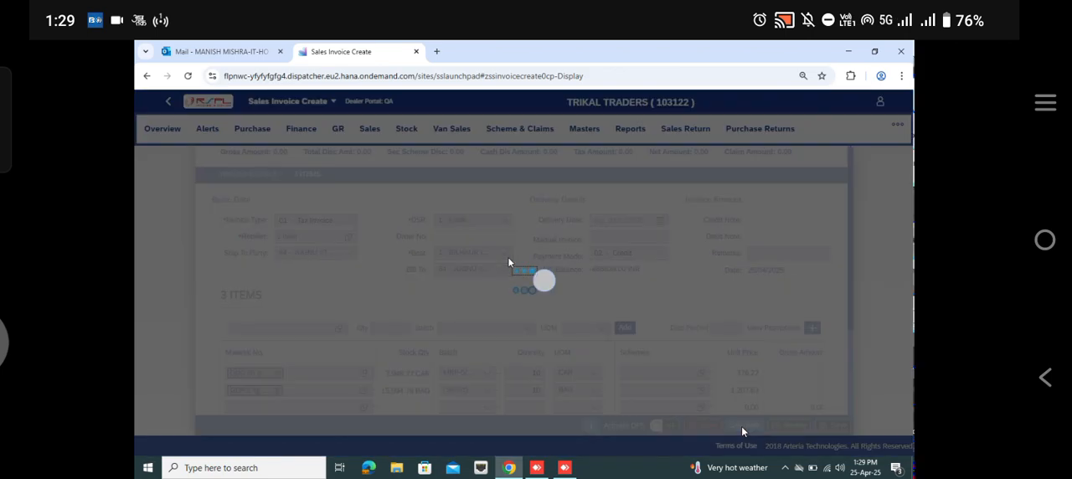